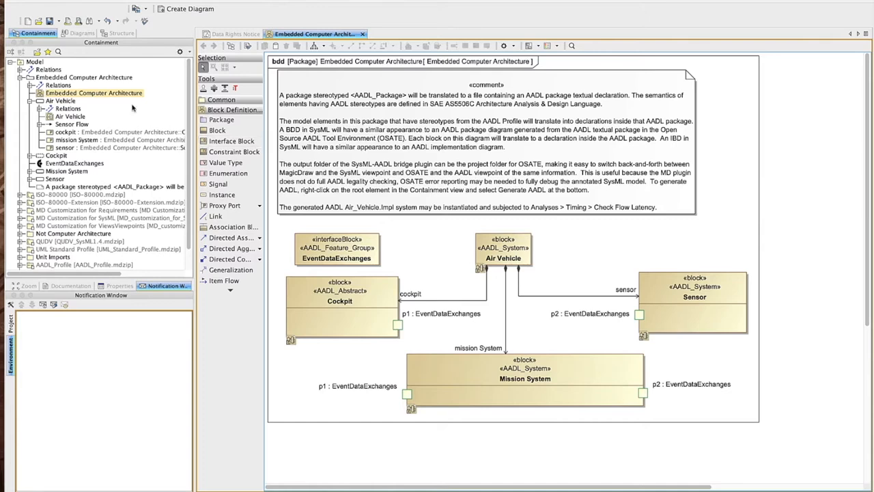
Start AADL generation from the root Model element and set the output location to the GetStarted folder in Documents.
left_click(37, 62)
right_click(38, 65)
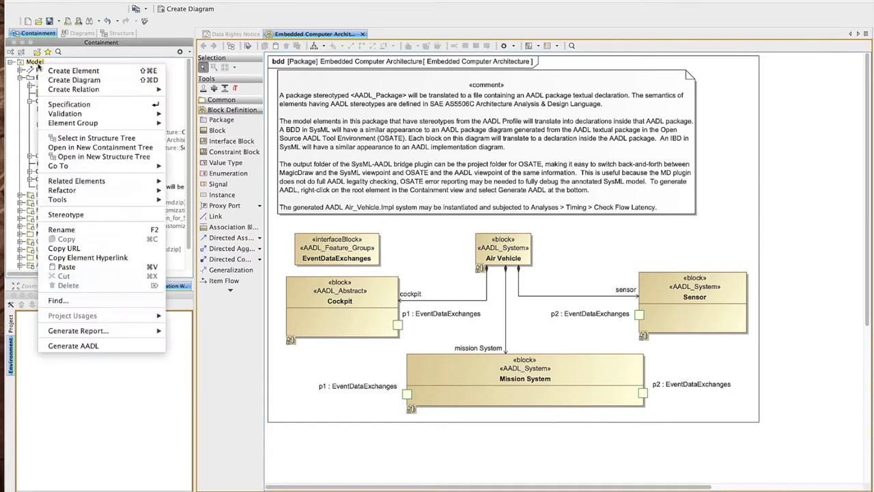
left_click(73, 346)
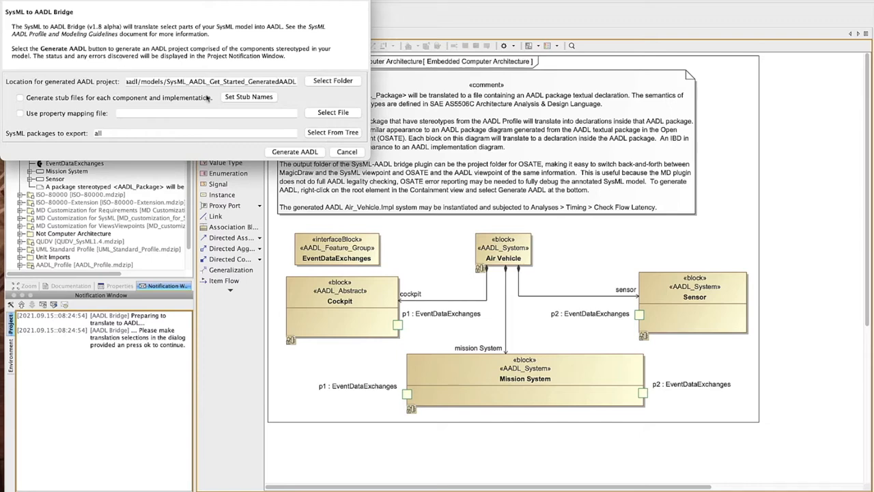
left_click(327, 82)
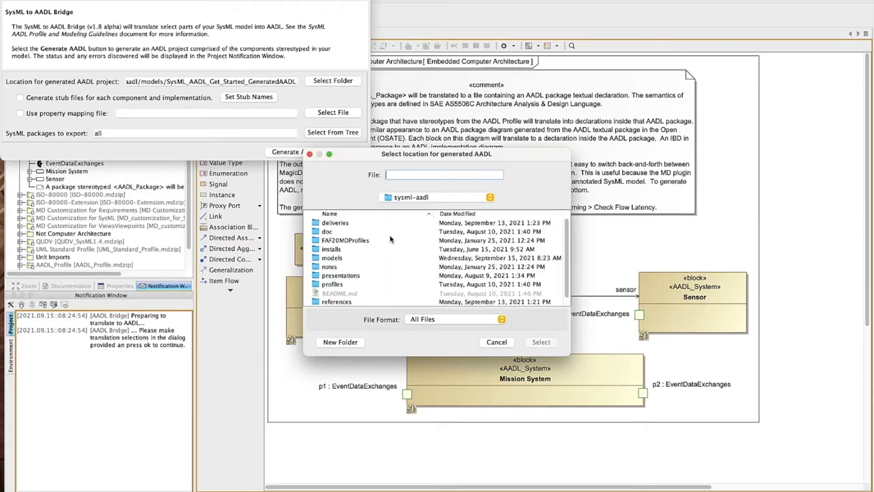
left_click(434, 197)
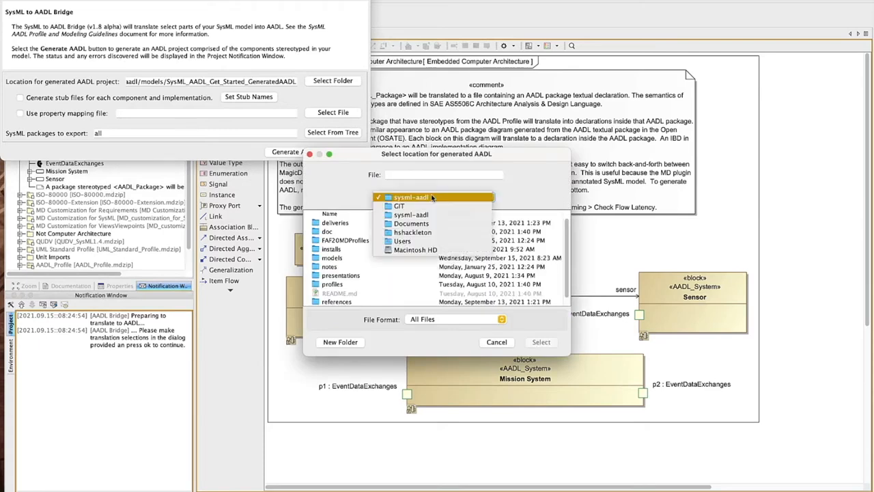
left_click(412, 223)
left_click(352, 300)
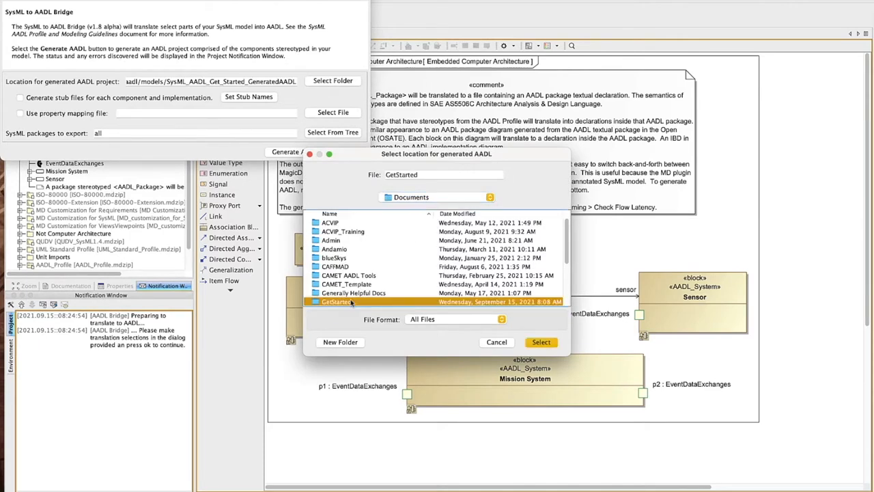
left_click(541, 342)
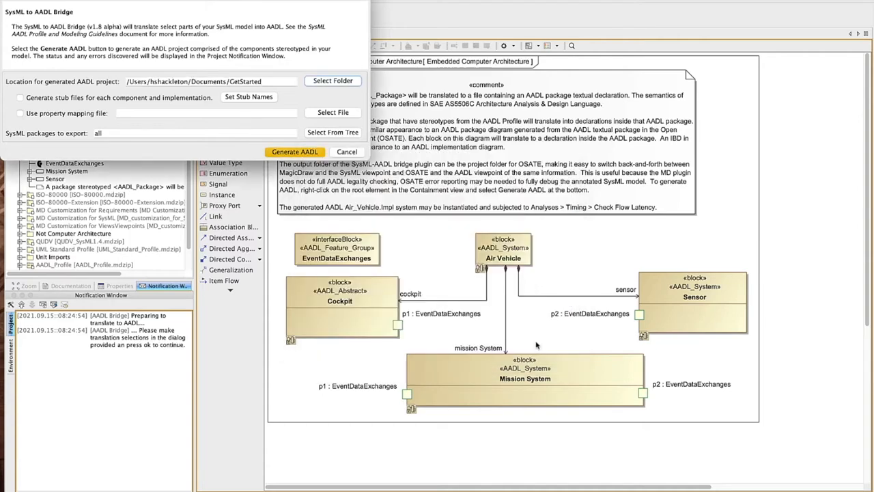
Choose the Embedded Computer Architecture package as the only package to export and generate the AADL.
left_click(329, 134)
left_click(325, 253)
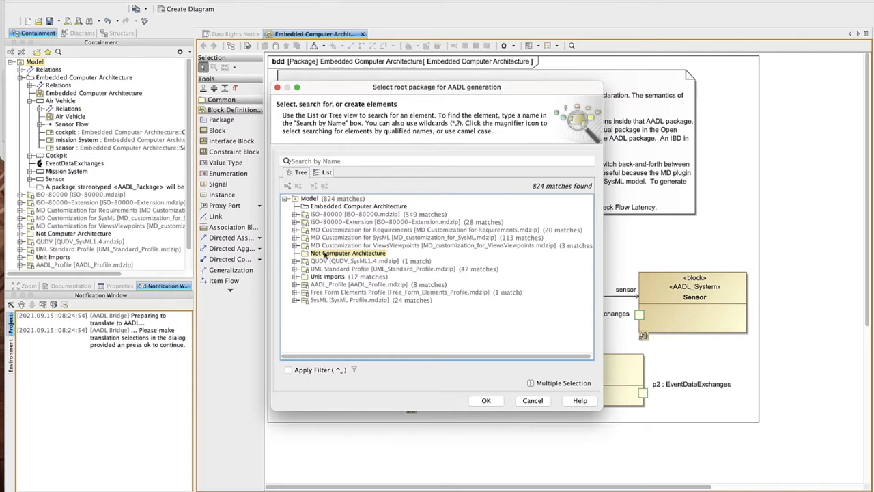
left_click(331, 207)
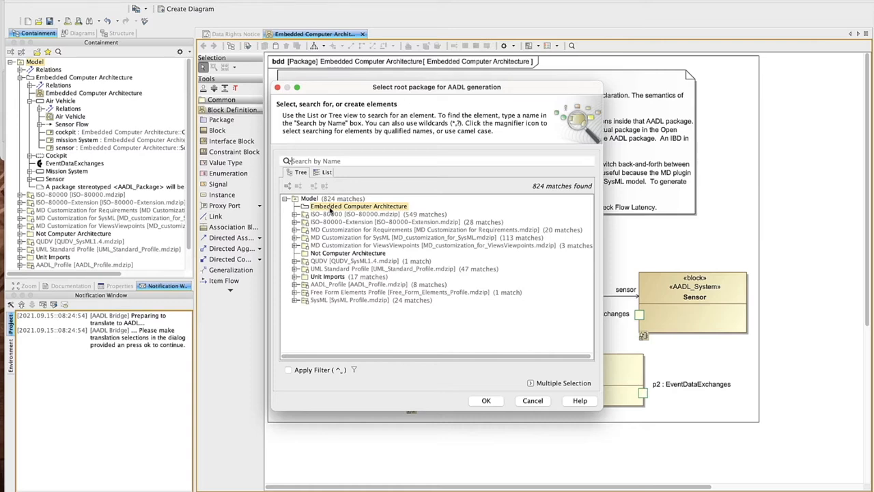
left_click(535, 383)
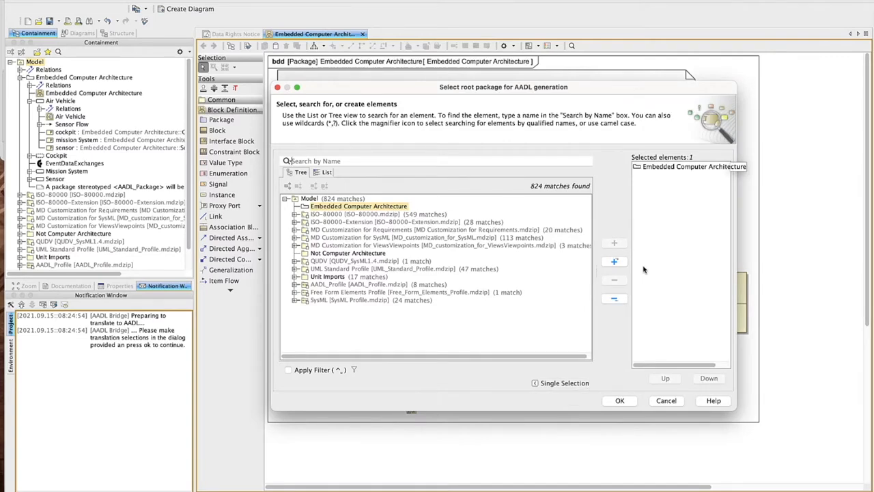
left_click(620, 401)
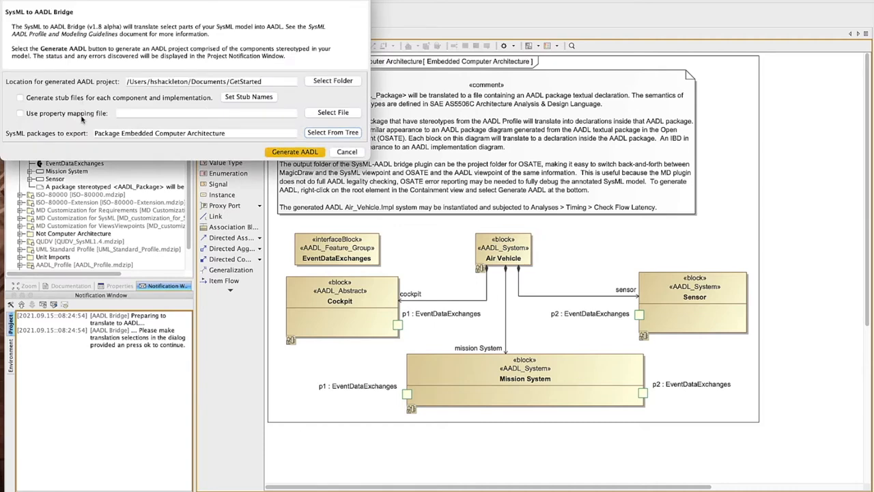
left_click(296, 152)
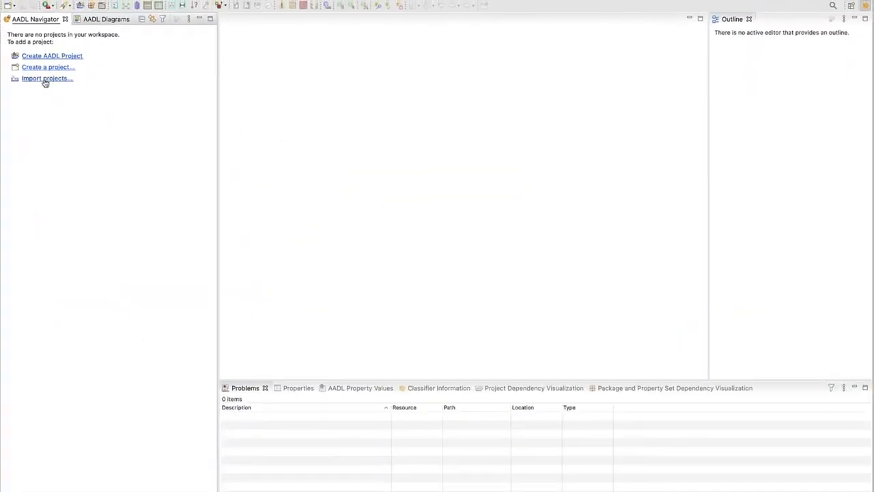
Switch to OSATE and start the import wizard for Existing Projects into Workspace.
left_click(66, 1)
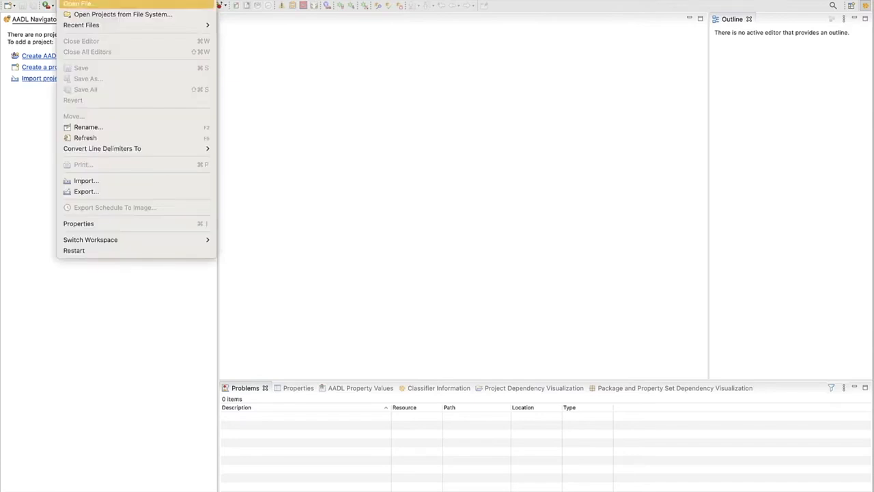
left_click(85, 182)
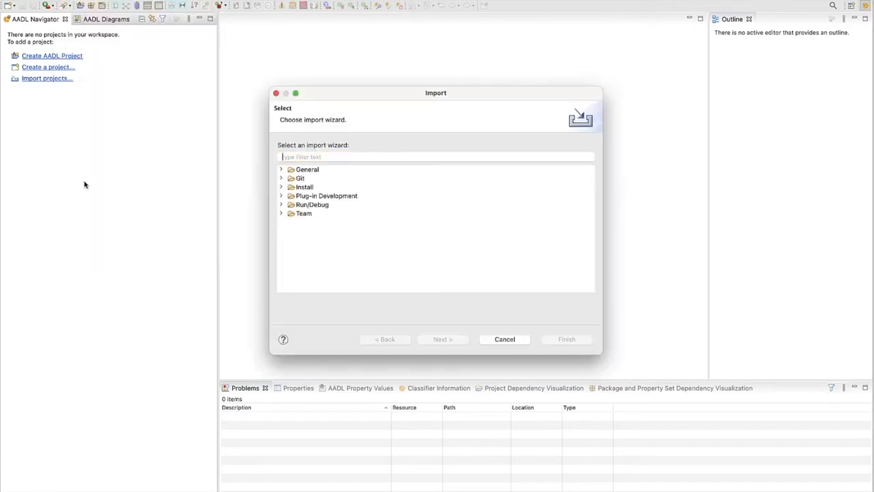
left_click(281, 170)
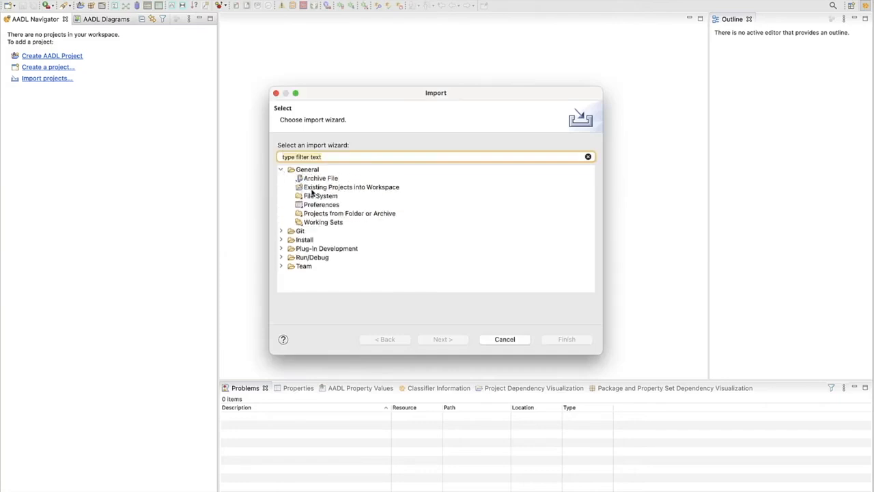
left_click(312, 189)
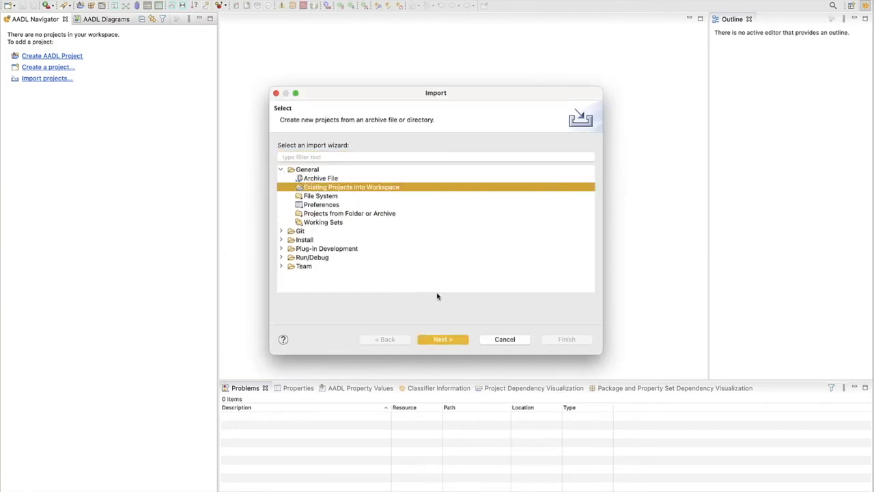
left_click(441, 339)
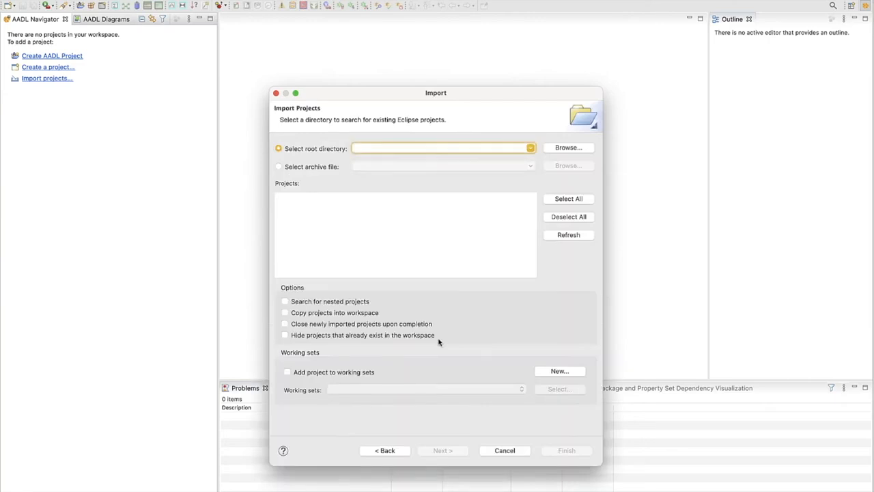
Set the GetStarted folder in Documents as the root directory and import the SysML_AADL_Get_Started project.
left_click(560, 147)
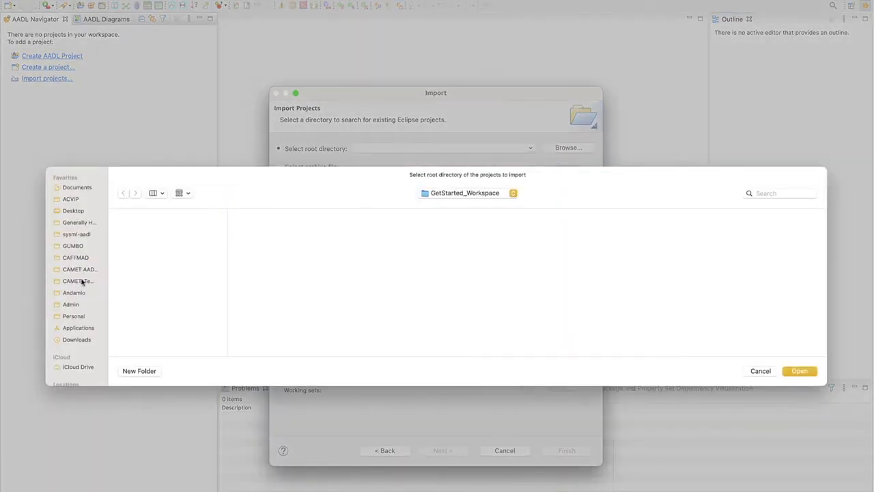
left_click(75, 194)
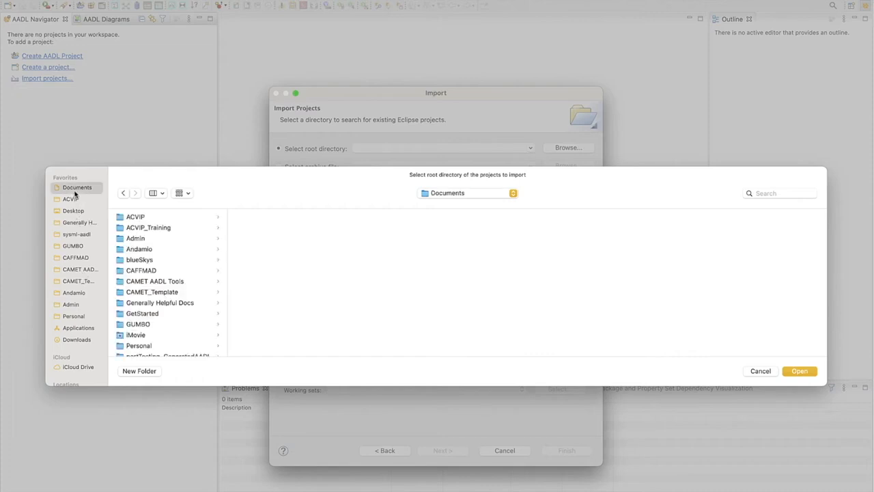
left_click(146, 313)
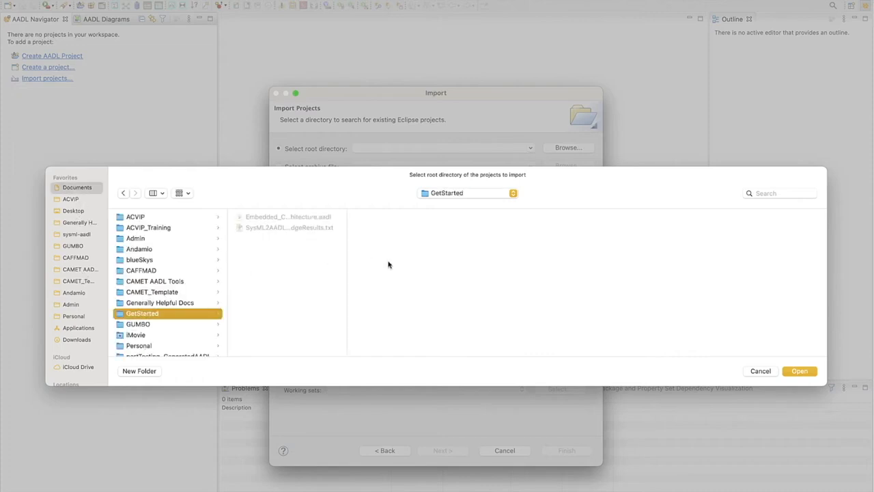
left_click(800, 371)
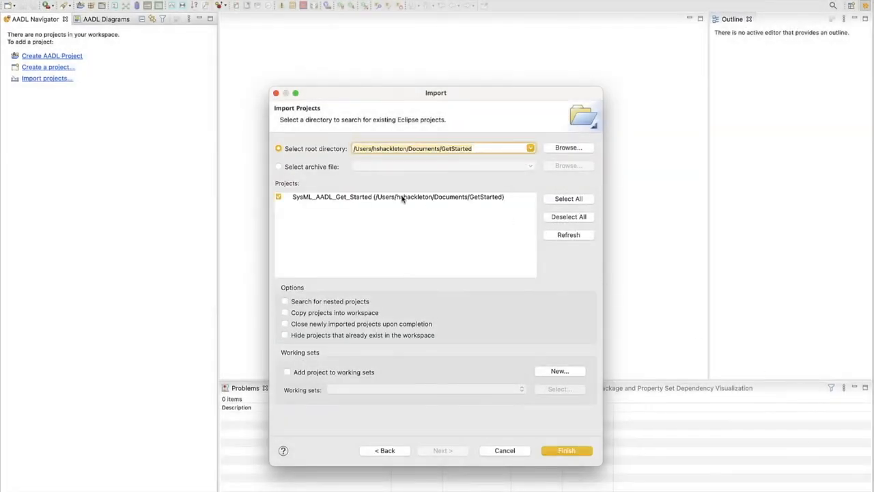
left_click(565, 451)
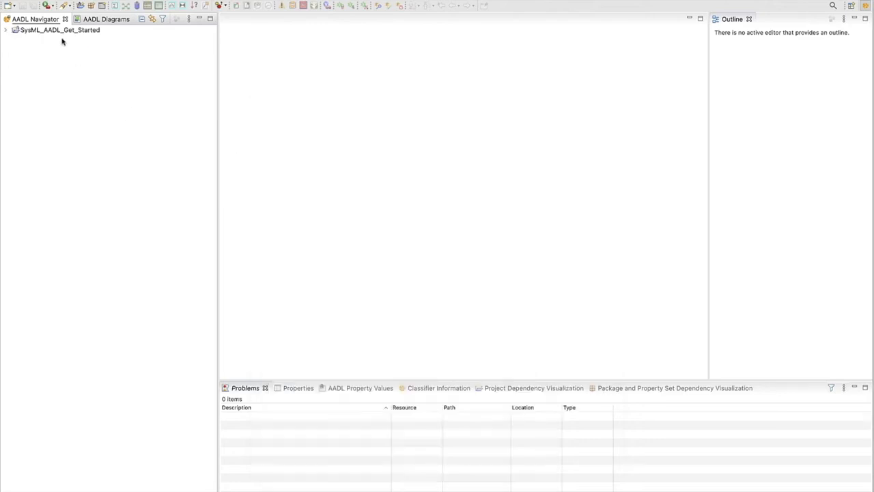
Open Embedded_Computer_Architecture.aadl from the imported project and review the generated AADL declarations through the end of the package.
left_click(5, 30)
left_click(15, 58)
left_click(41, 58)
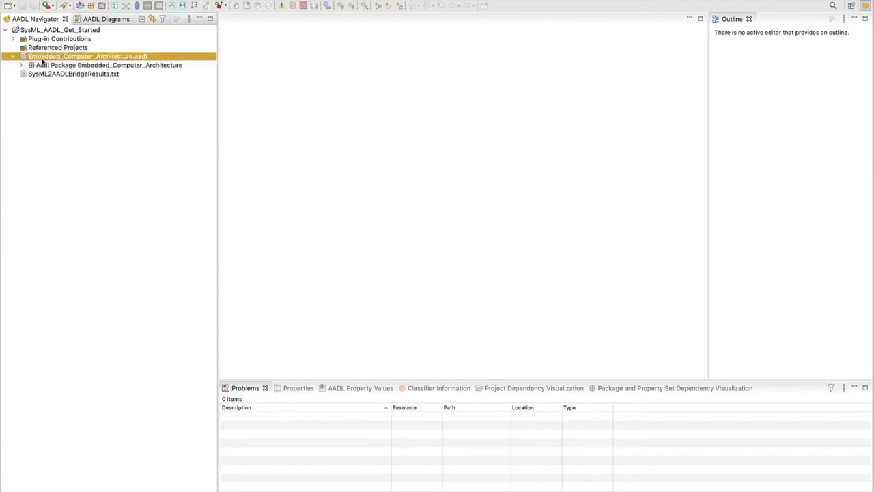
double_click(42, 60)
scroll(358, 202, "down", 5)
scroll(358, 203, "down", 5)
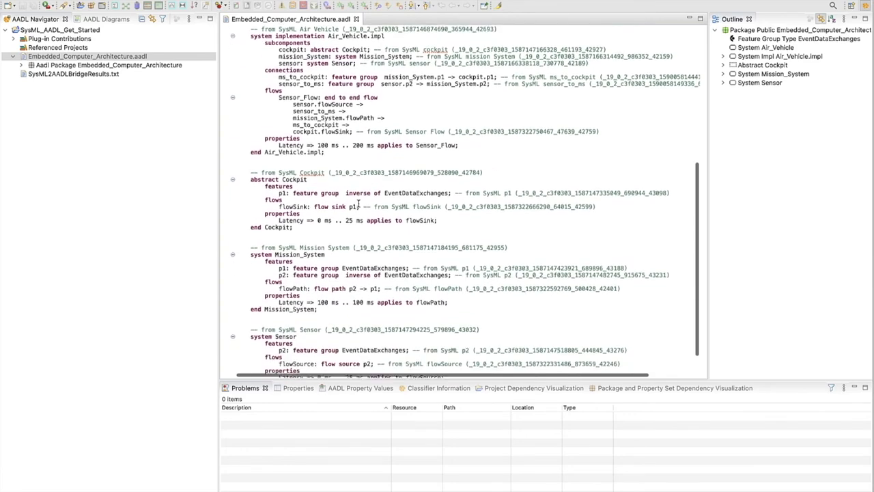
scroll(358, 202, "down", 2)
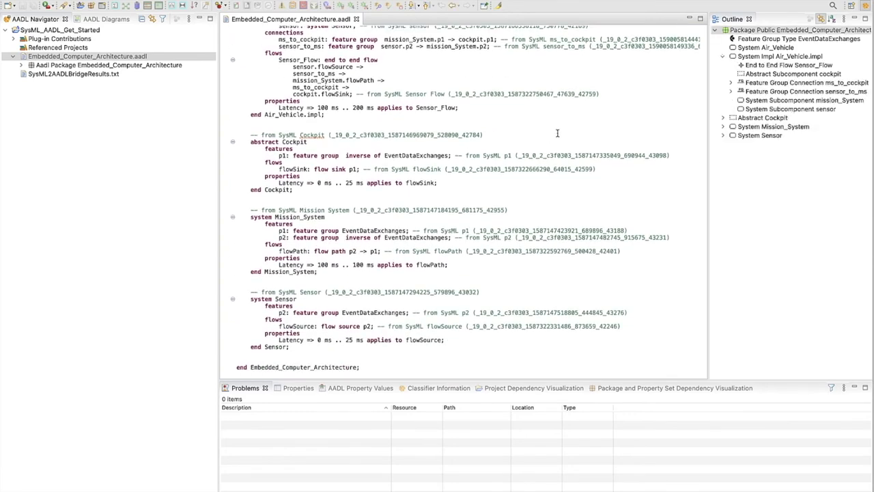
Instantiate the Air_Vehicle.impl system implementation and dismiss the instantiation results.
left_click(740, 57)
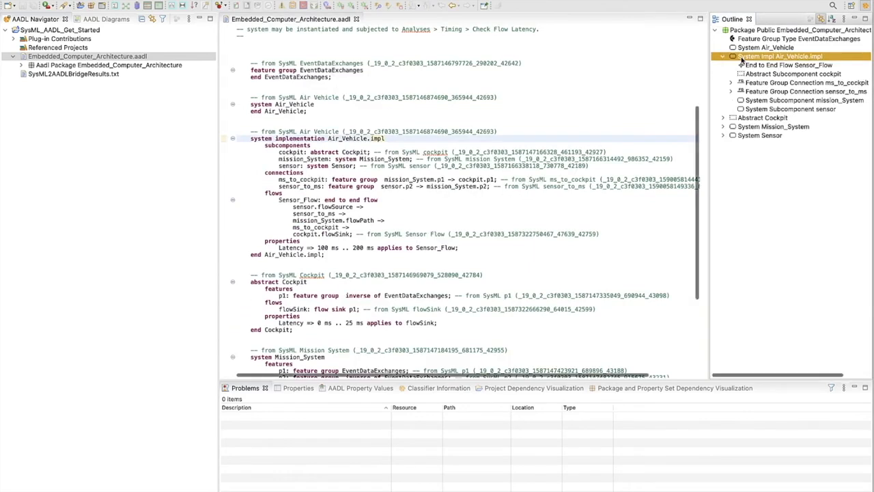
right_click(740, 57)
left_click(713, 95)
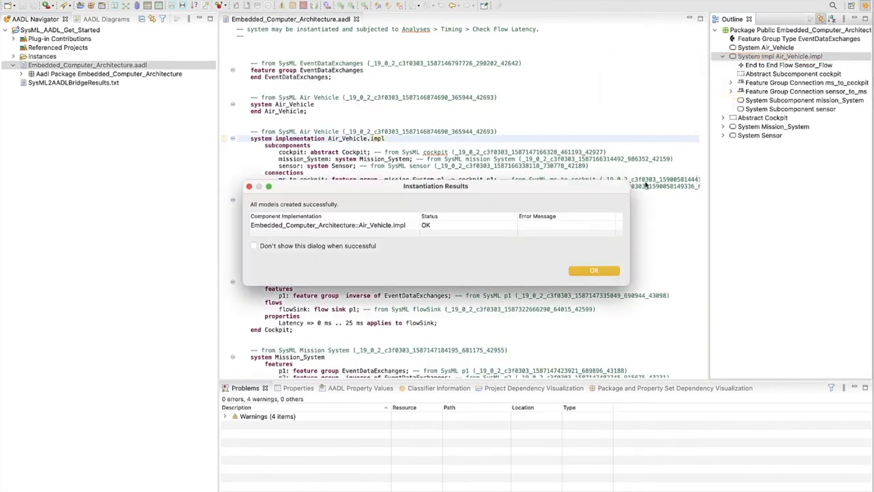
left_click(597, 271)
Run Model Statistics on the Air_Vehicle_impl instance model, examine the component breakdown by category, and close the results.
left_click(14, 57)
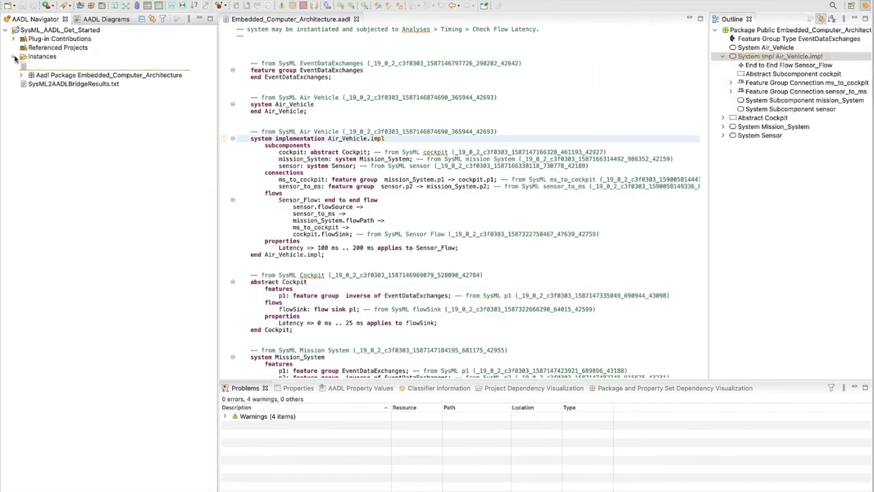
left_click(41, 65)
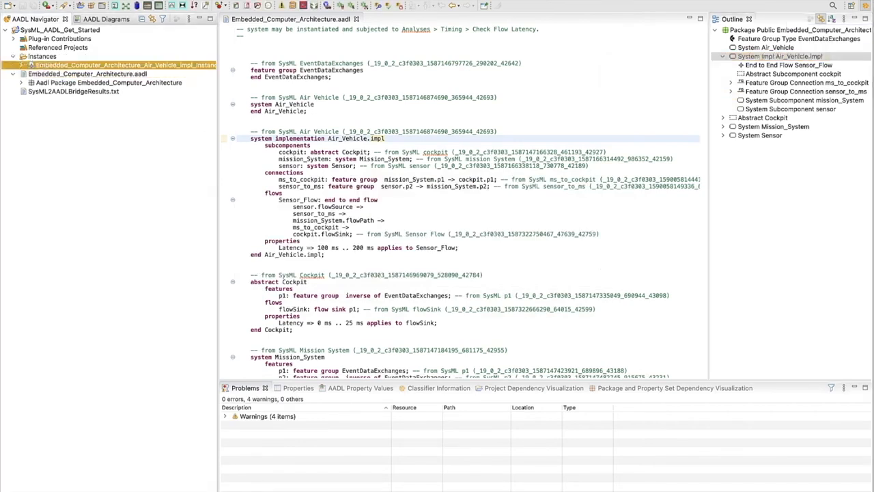
left_click(288, 0)
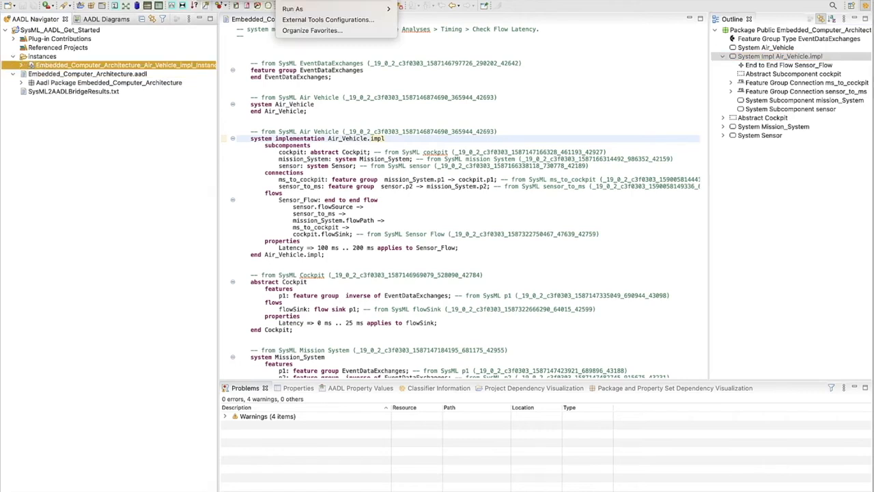
mouse_move(265, 0)
mouse_move(292, 2)
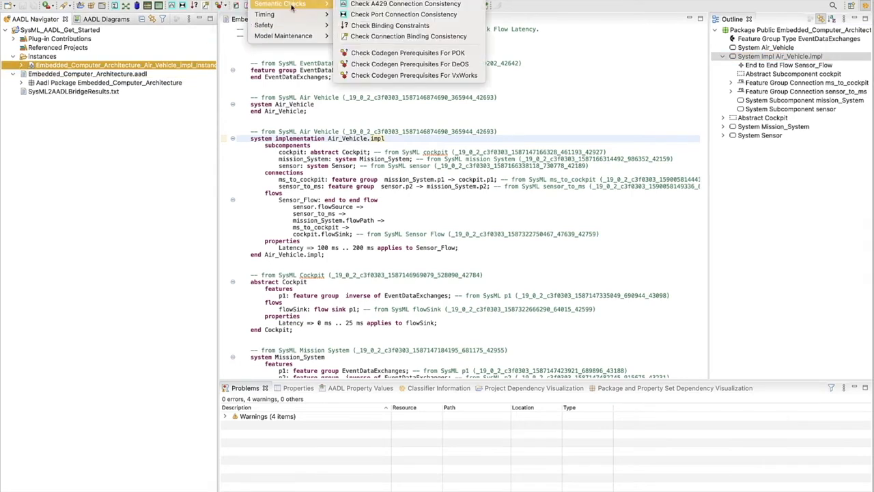
mouse_move(292, 25)
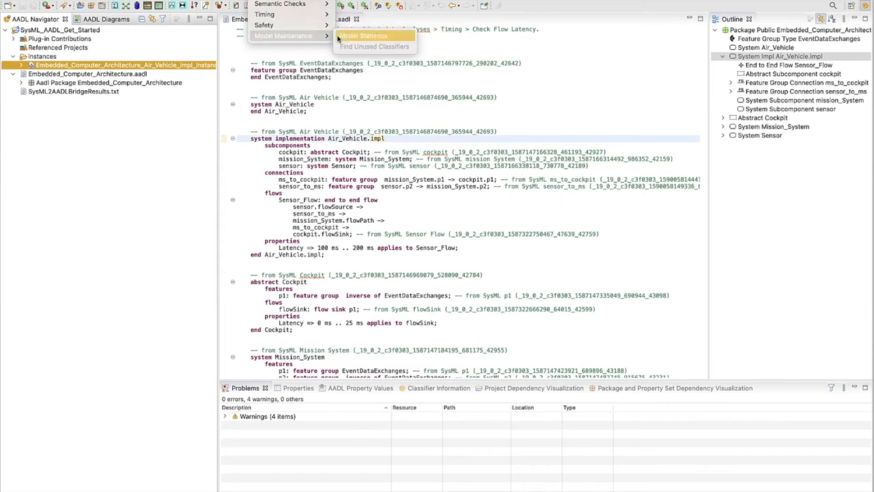
left_click(362, 35)
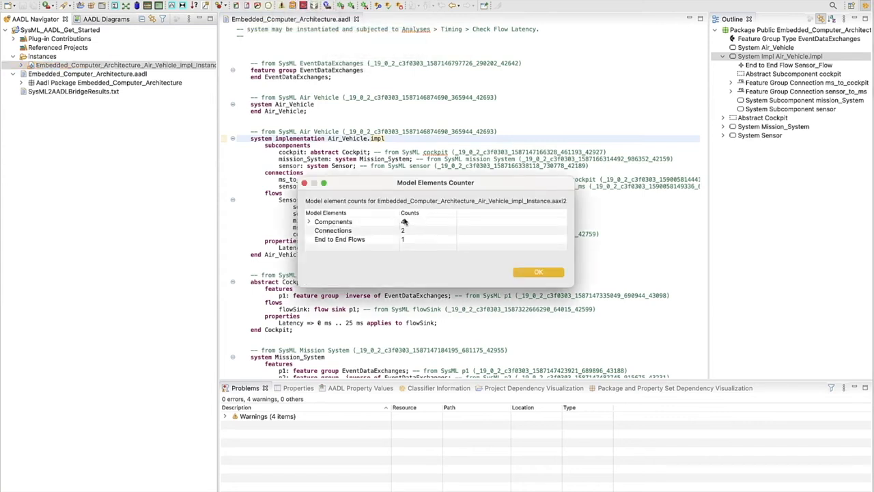
left_click(310, 222)
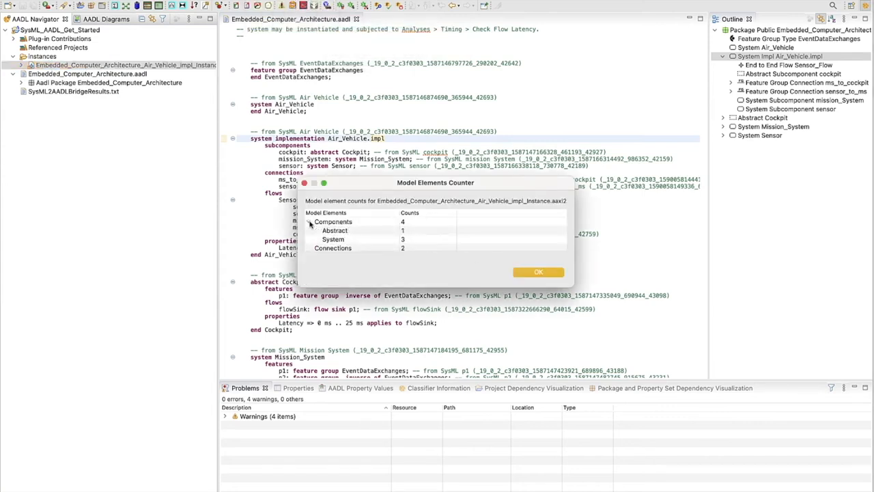
left_click(536, 274)
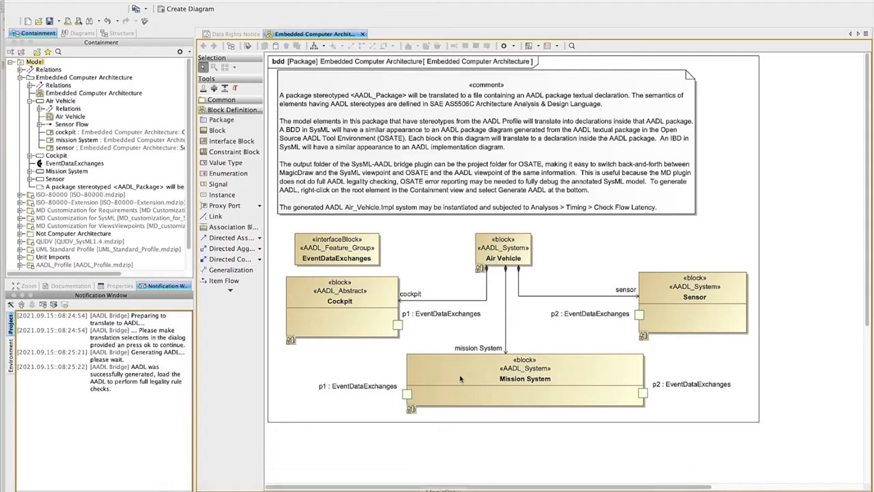
Switch to MagicDraw, change the Cockpit block's stereotype from AADL_Abstract to AADL_System, and save the model.
left_click(351, 297)
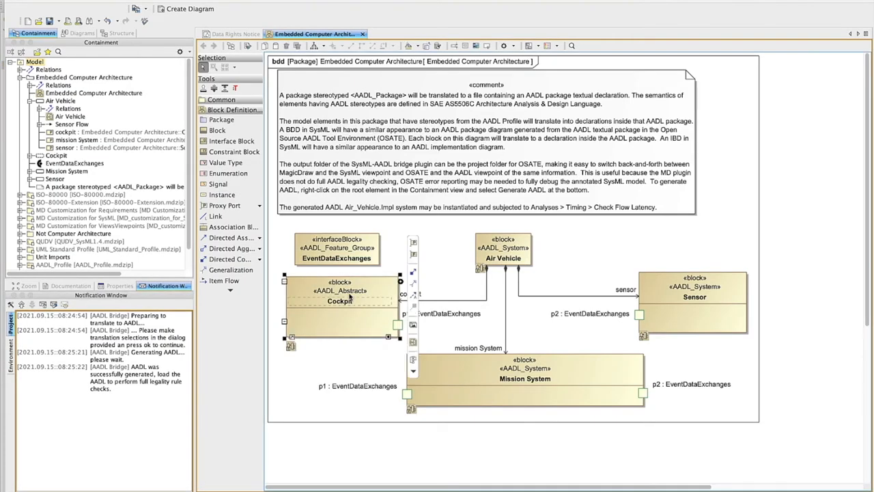
right_click(350, 295)
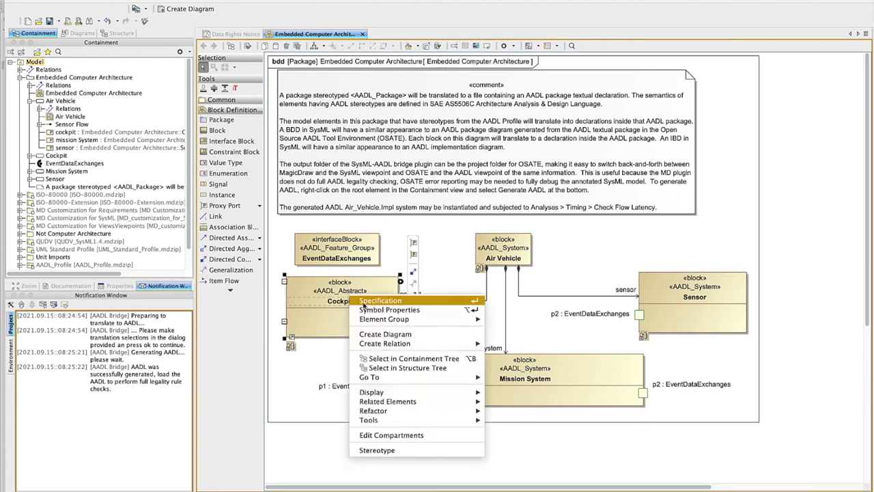
left_click(381, 449)
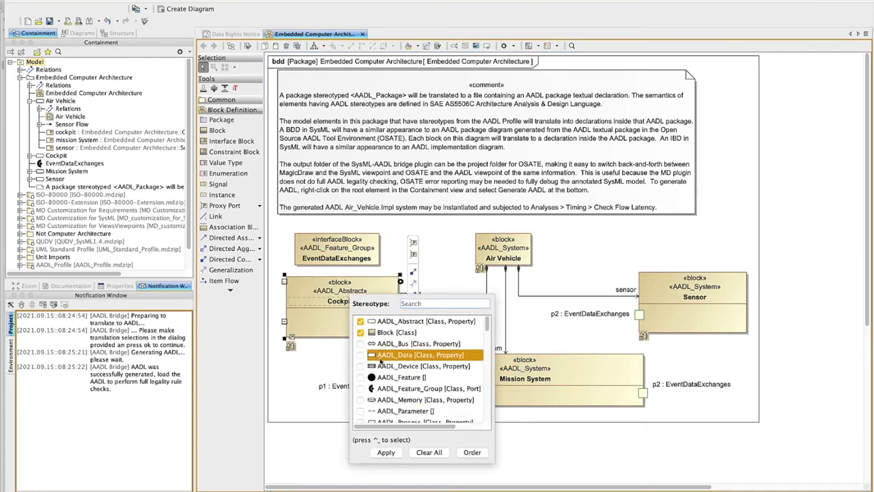
scroll(365, 399, "down", 3)
scroll(365, 399, "down", 13)
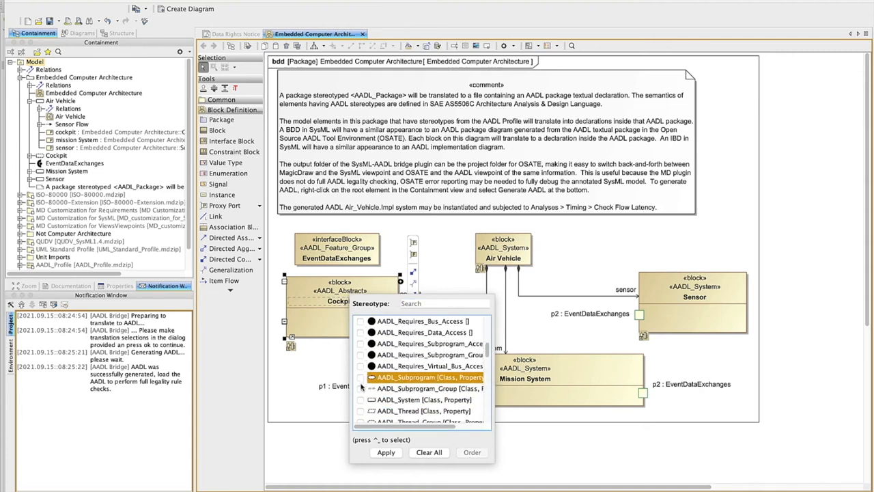
left_click(362, 400)
left_click(388, 453)
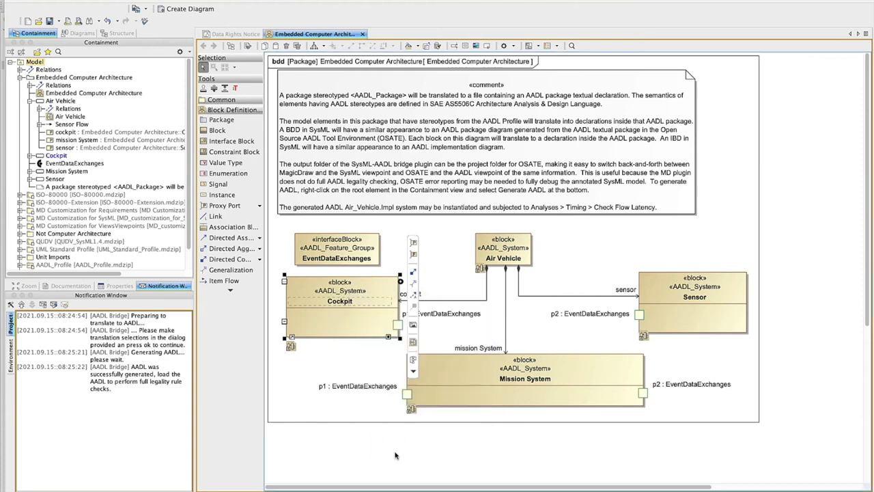
left_click(51, 22)
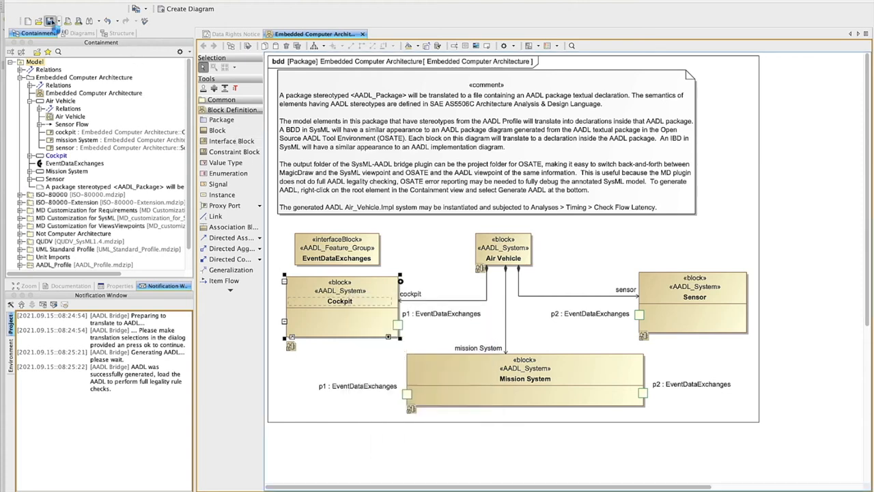
Regenerate AADL from the root Model element, exporting the Embedded Computer Architecture package to the GetStarted folder in Documents.
right_click(38, 64)
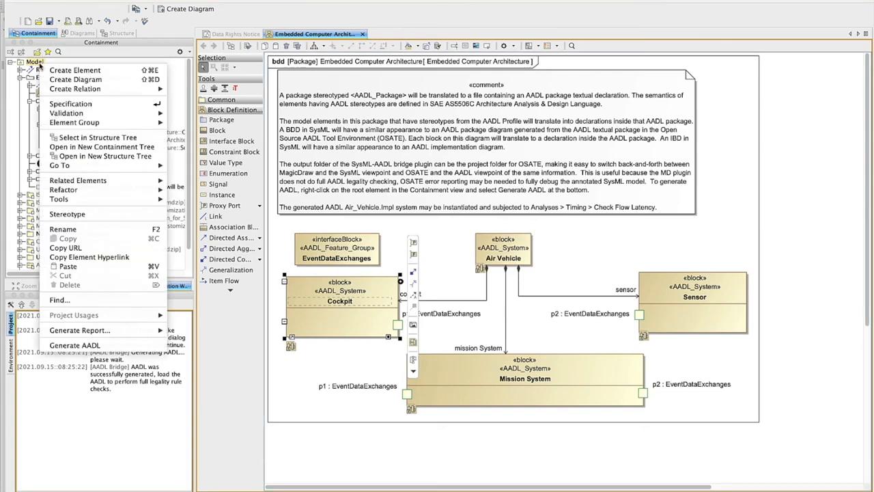
left_click(102, 345)
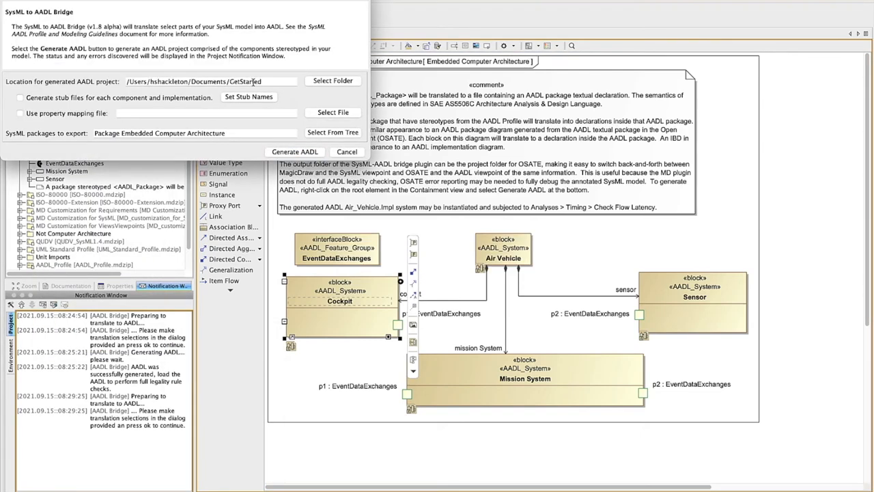
left_click(300, 153)
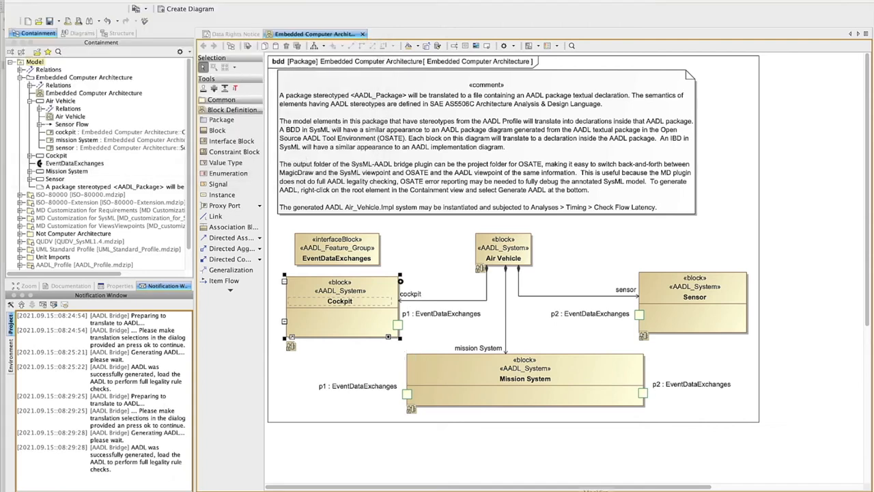
Switch to OSATE, refresh the SysML_AADL_Get_Started project, and review the regenerated Cockpit and other declarations in Embedded_Computer_Architecture.aadl.
left_click(624, 487)
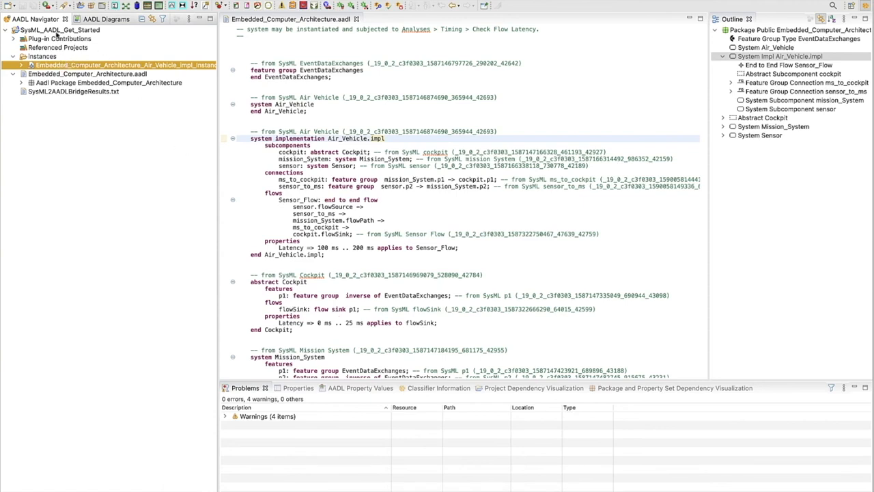
left_click(56, 30)
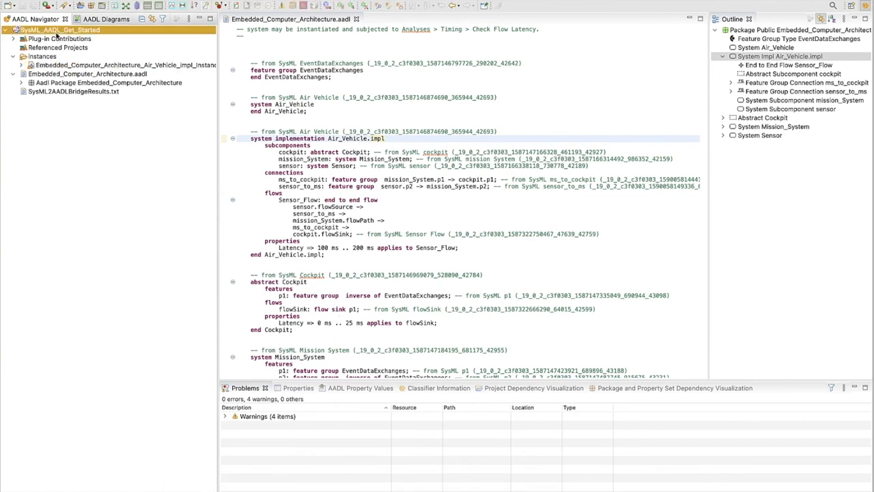
key("F5")
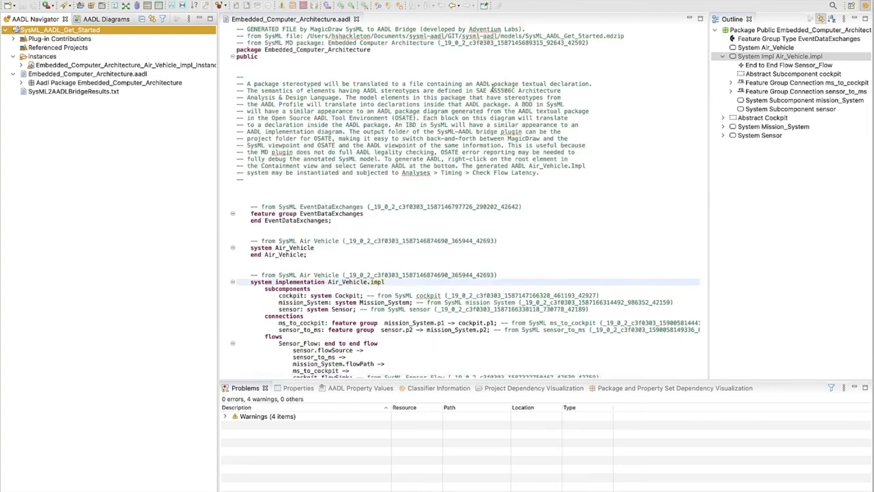
scroll(444, 289, "down", 6)
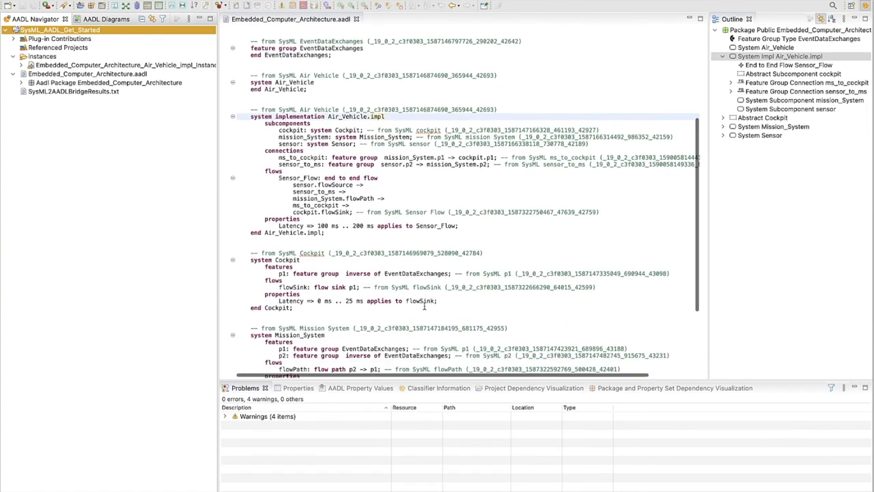
scroll(424, 307, "down", 1)
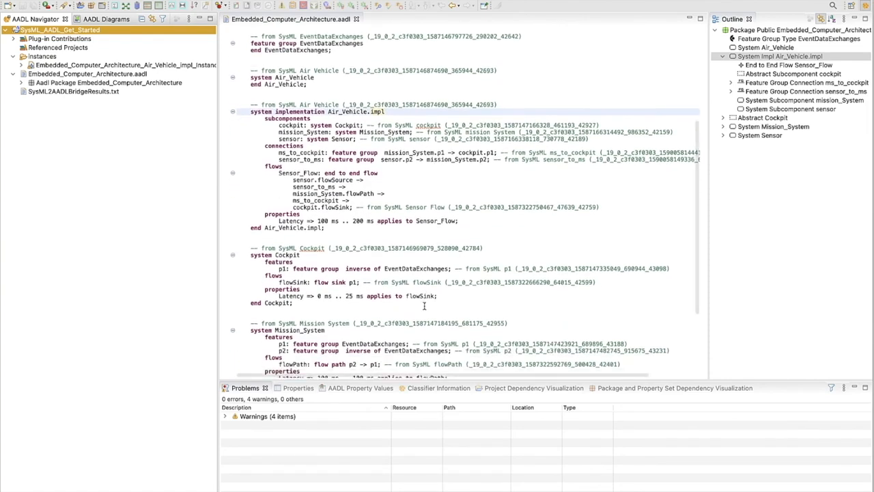
scroll(424, 307, "down", 4)
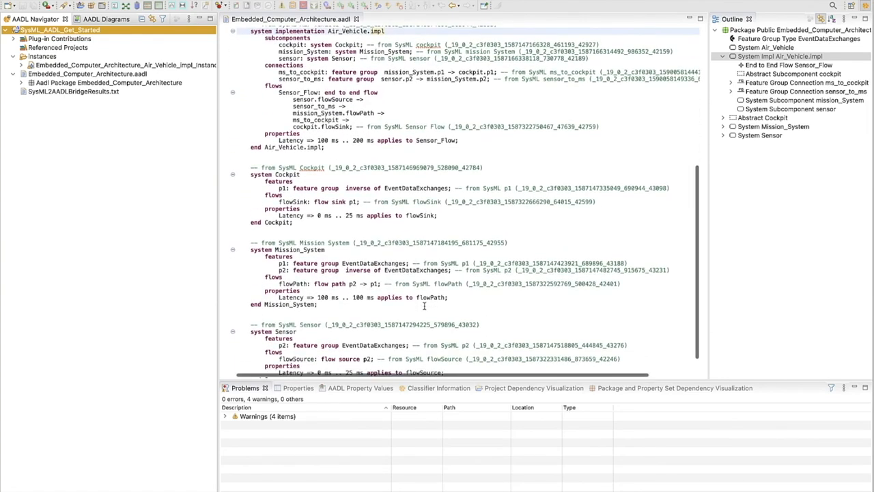
scroll(424, 306, "up", 2)
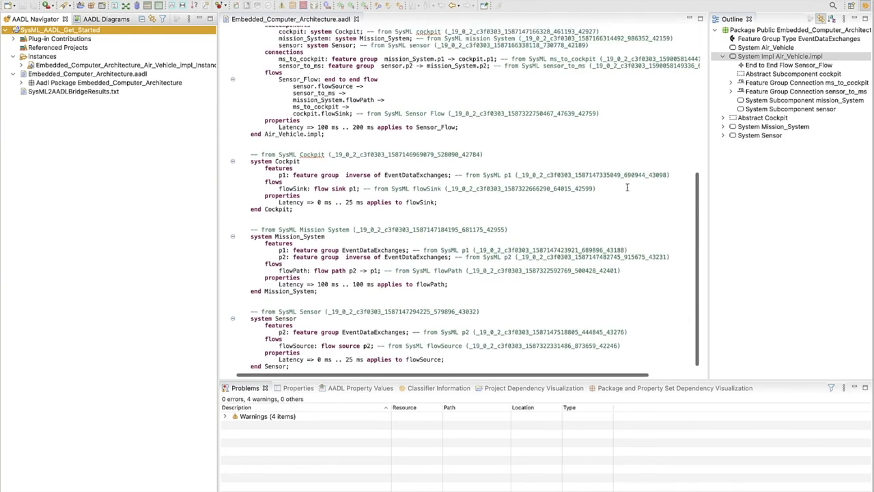
Instantiate the Air_Vehicle.impl system implementation again from the refreshed package and dismiss the instantiation results.
right_click(751, 58)
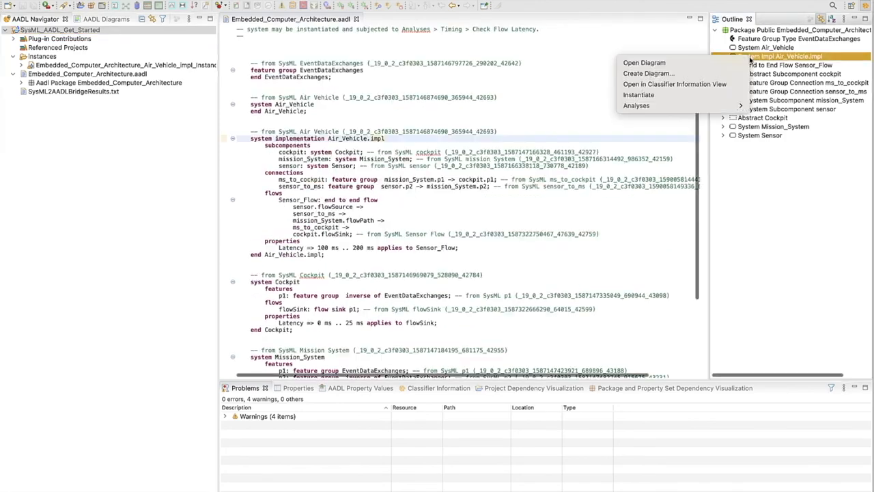
left_click(723, 98)
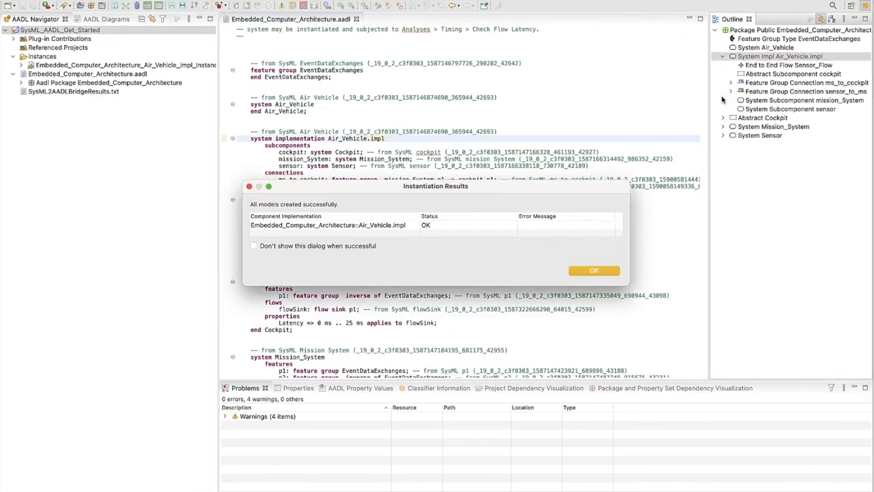
left_click(596, 272)
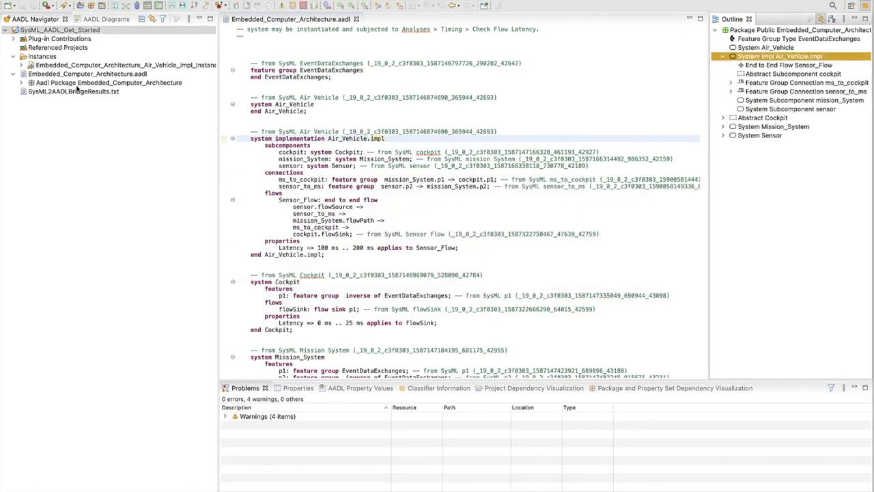
Rerun Model Statistics on the regenerated Air_Vehicle_impl instance, expand the Components category to check its breakdown, and close the results.
left_click(47, 68)
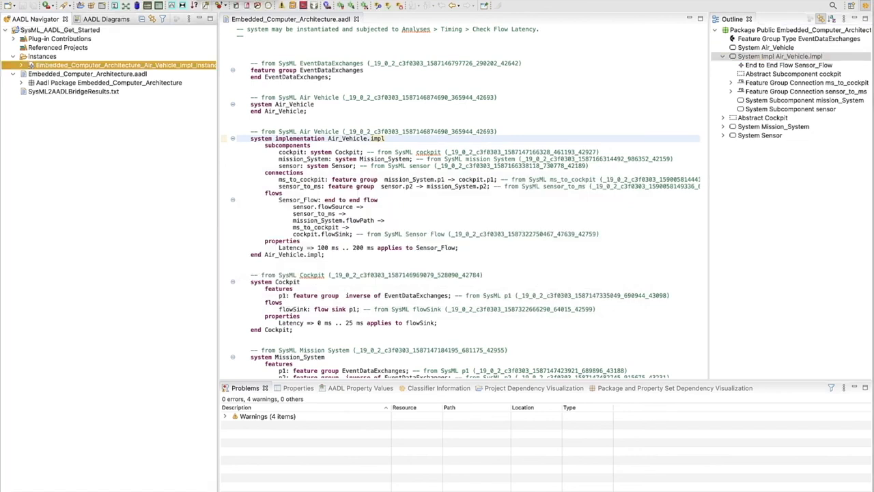
left_click(261, 0)
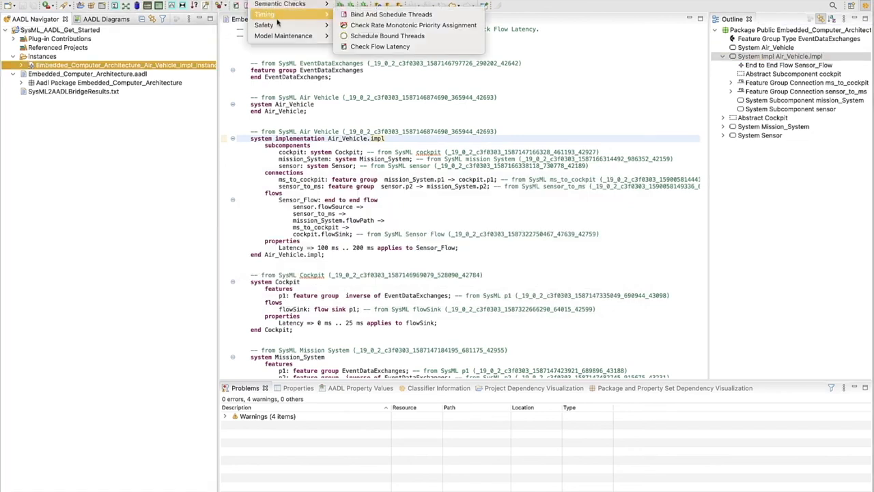
mouse_move(289, 34)
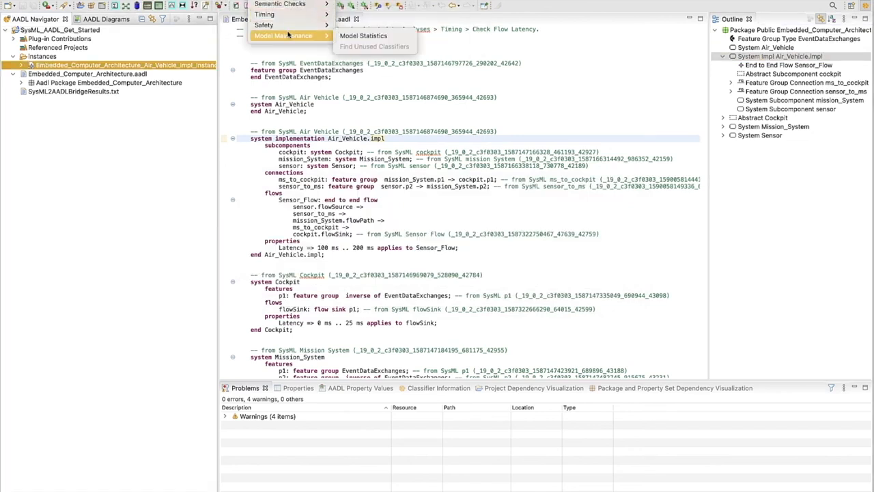
left_click(357, 35)
left_click(308, 222)
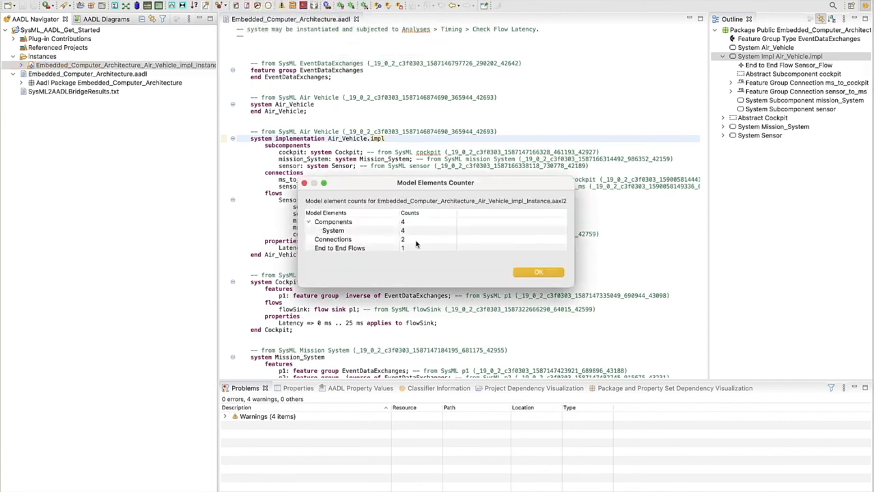
left_click(529, 273)
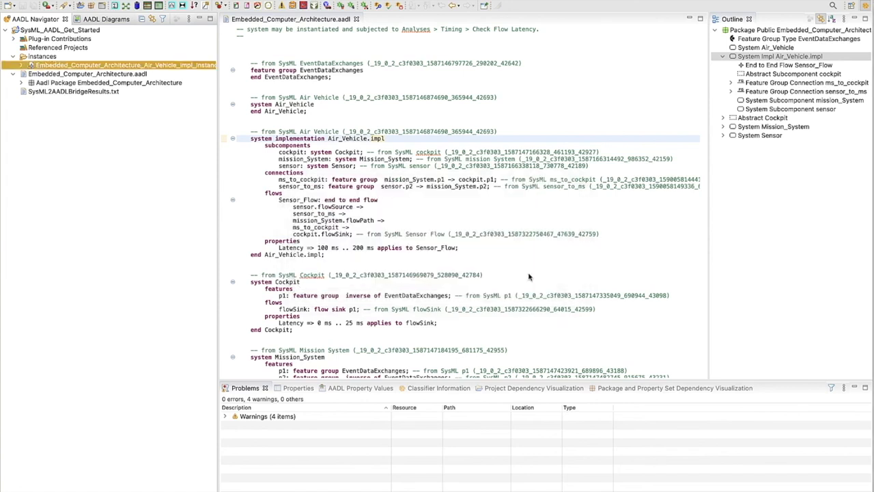